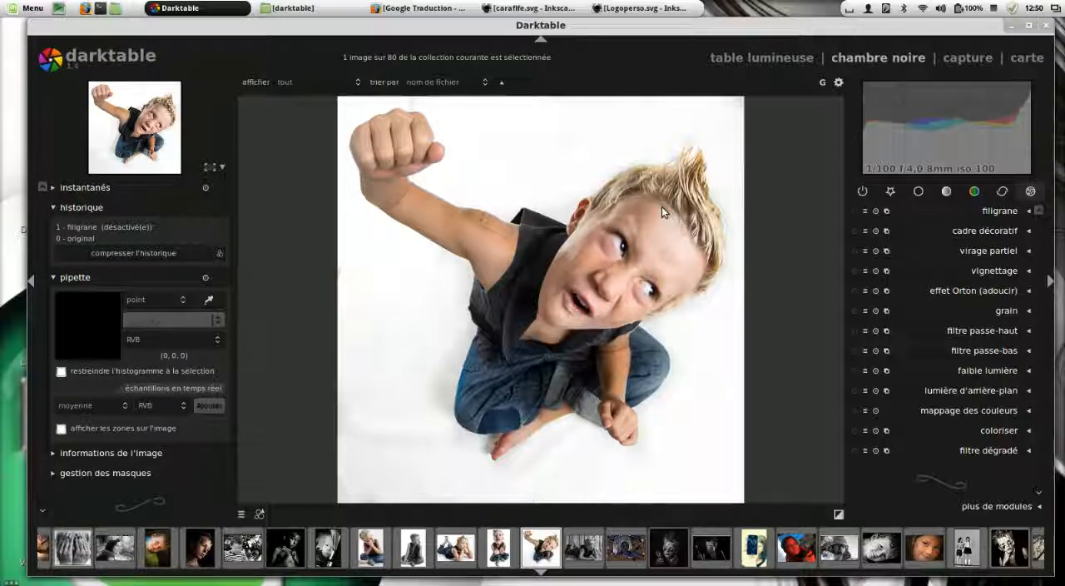
Expand the filigrane module, and view the carafife.svg and Logoperso.svg watermark designs in Inkscape
{"action": "left_click", "coordinate": [1028, 211]}
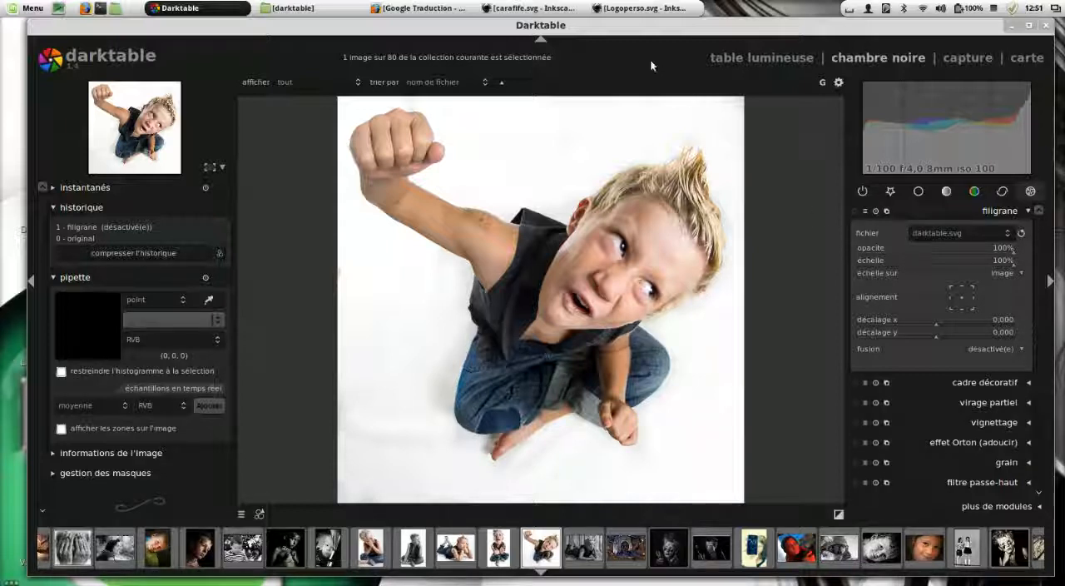
{"action": "left_click", "coordinate": [568, 12]}
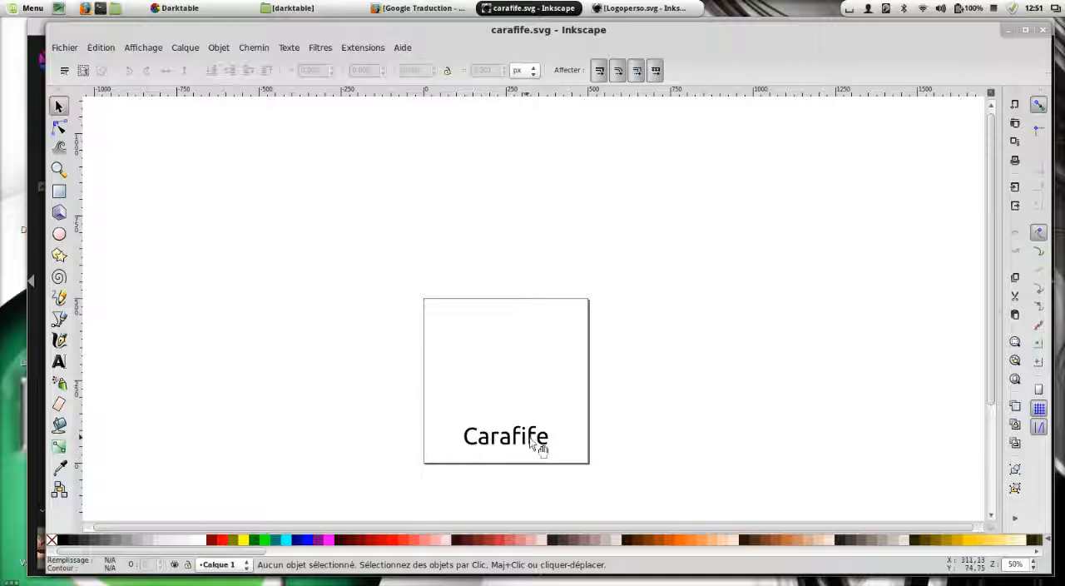
{"action": "left_click", "coordinate": [550, 9]}
{"action": "left_click", "coordinate": [641, 9]}
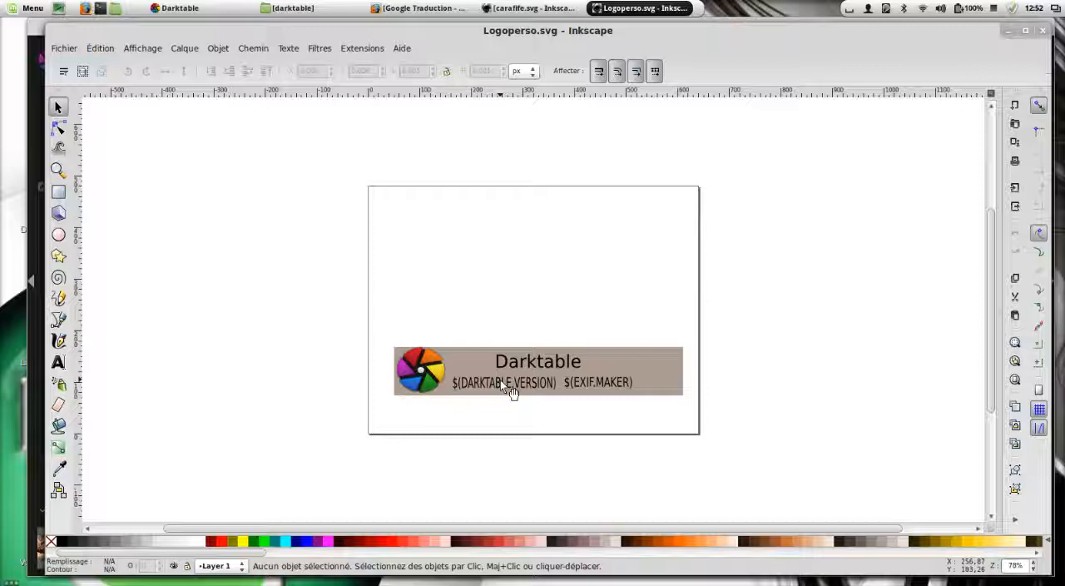
Switch to Firefox and read the darktable manual's list of variable strings for SVG watermarks, from DARKTABLE.NAME to Xmp.dc.rights
{"action": "left_click", "coordinate": [416, 8]}
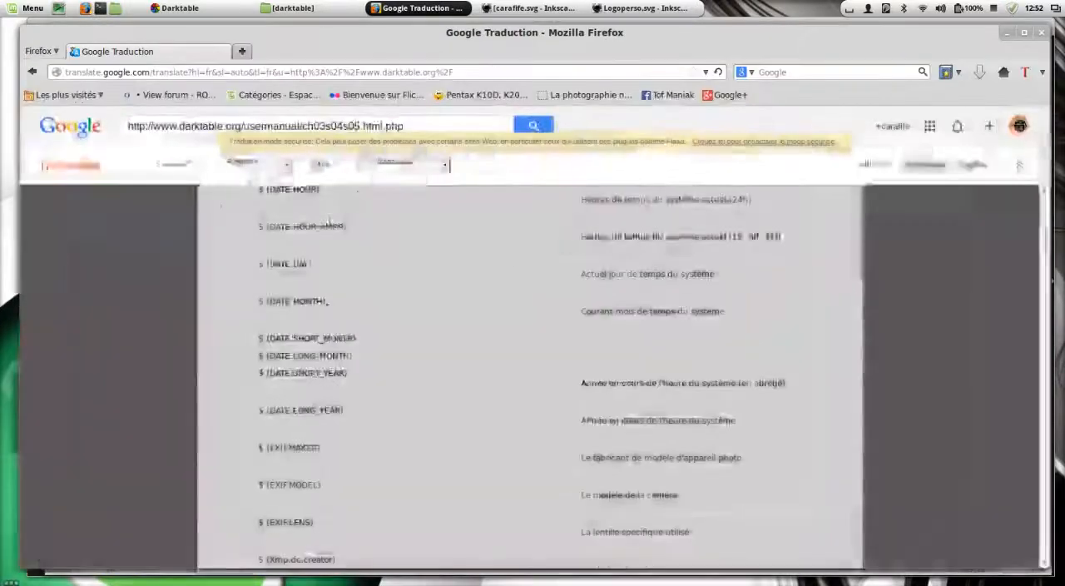
{"action": "scroll", "coordinate": [510, 426], "scroll_direction": "up", "scroll_amount": 6}
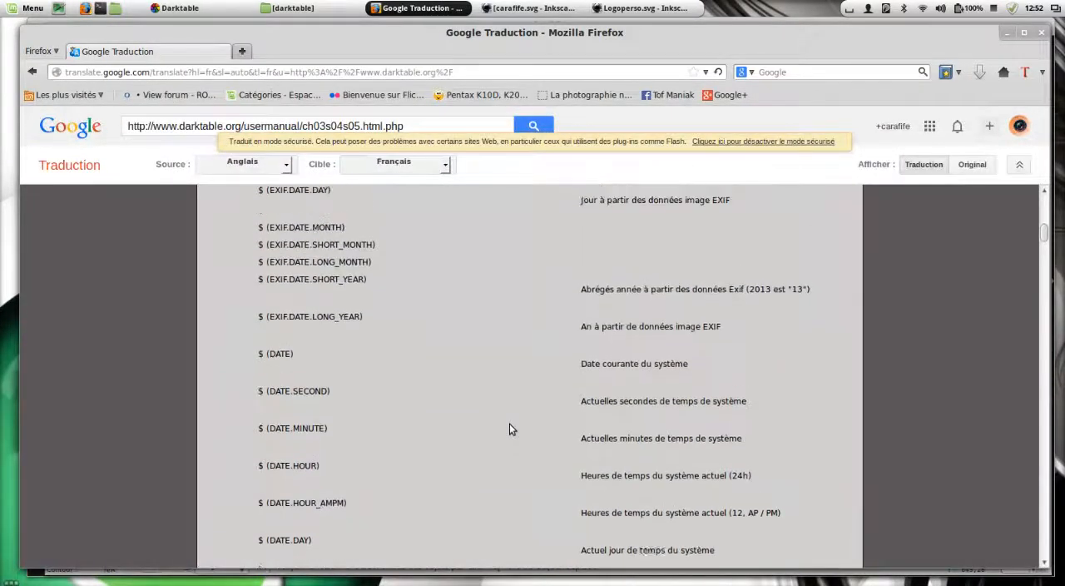
{"action": "scroll", "coordinate": [509, 424], "scroll_direction": "up", "scroll_amount": 7}
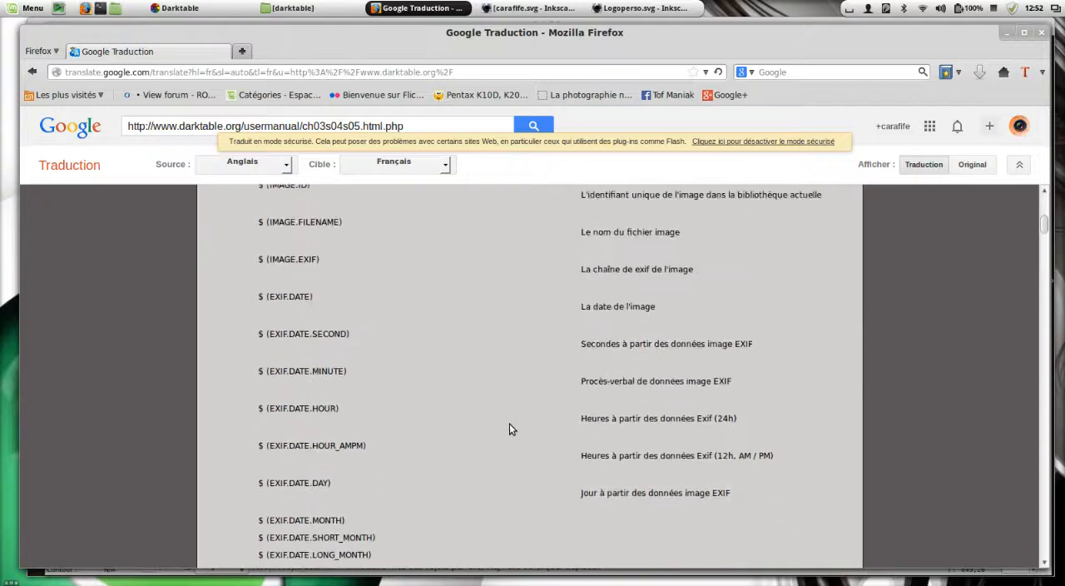
{"action": "scroll", "coordinate": [509, 423], "scroll_direction": "up", "scroll_amount": 3}
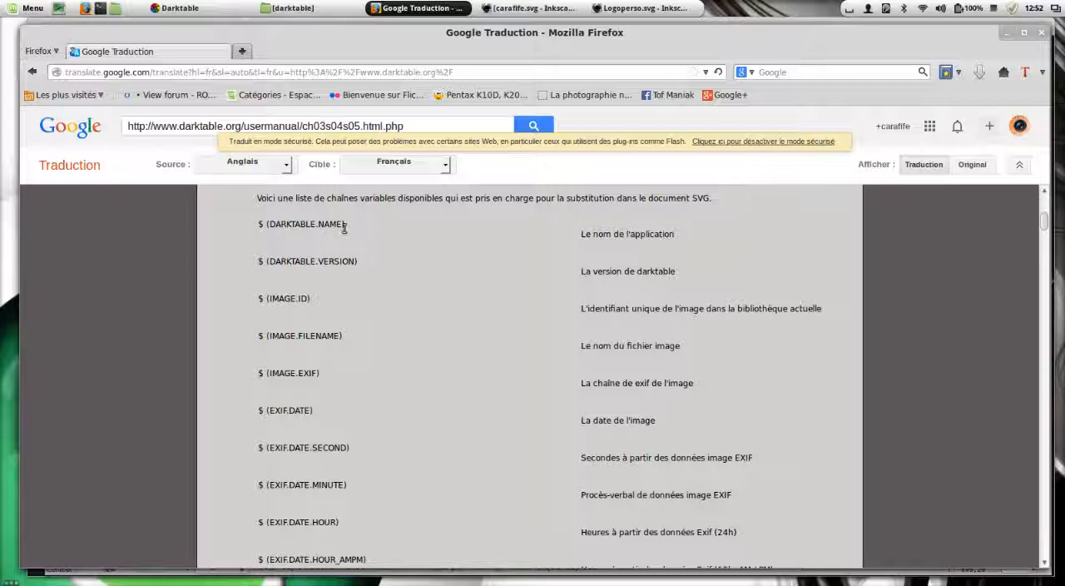
{"action": "left_click_drag", "start_coordinate": [346, 226], "coordinate": [265, 223]}
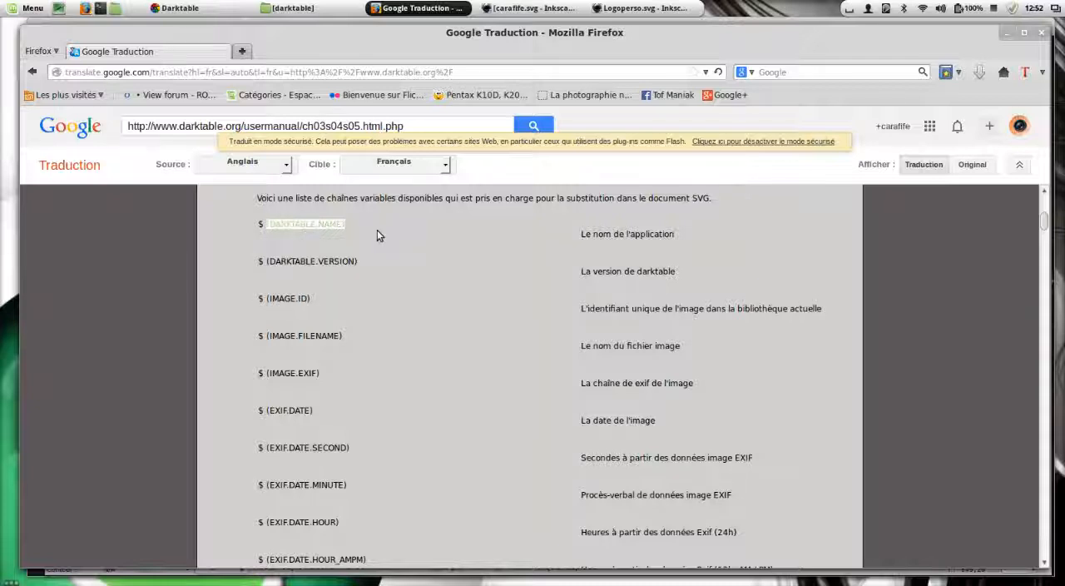
{"action": "mouse_move", "coordinate": [637, 238]}
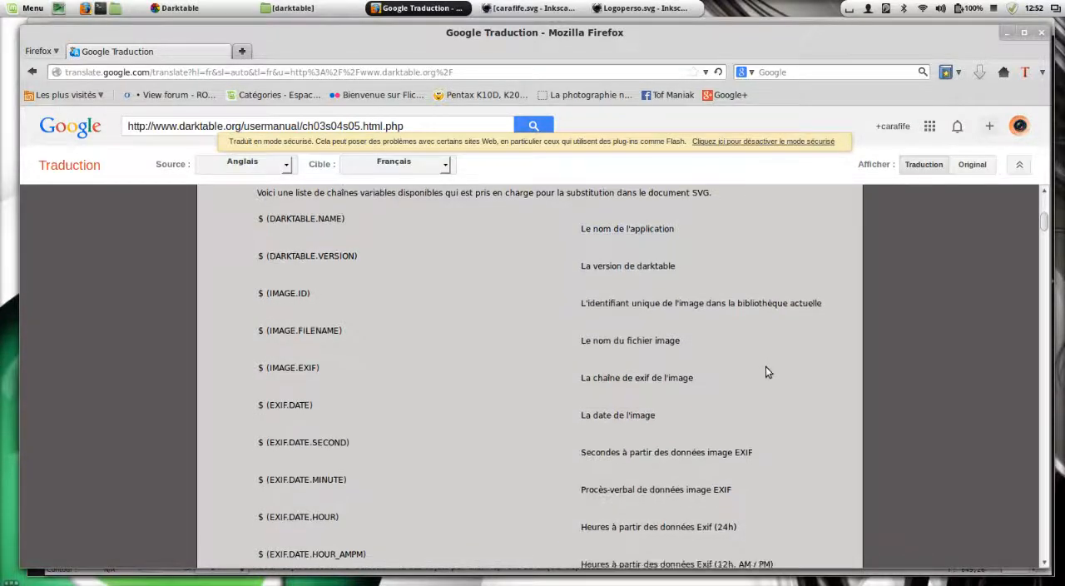
{"action": "scroll", "coordinate": [766, 366], "scroll_direction": "down", "scroll_amount": 3}
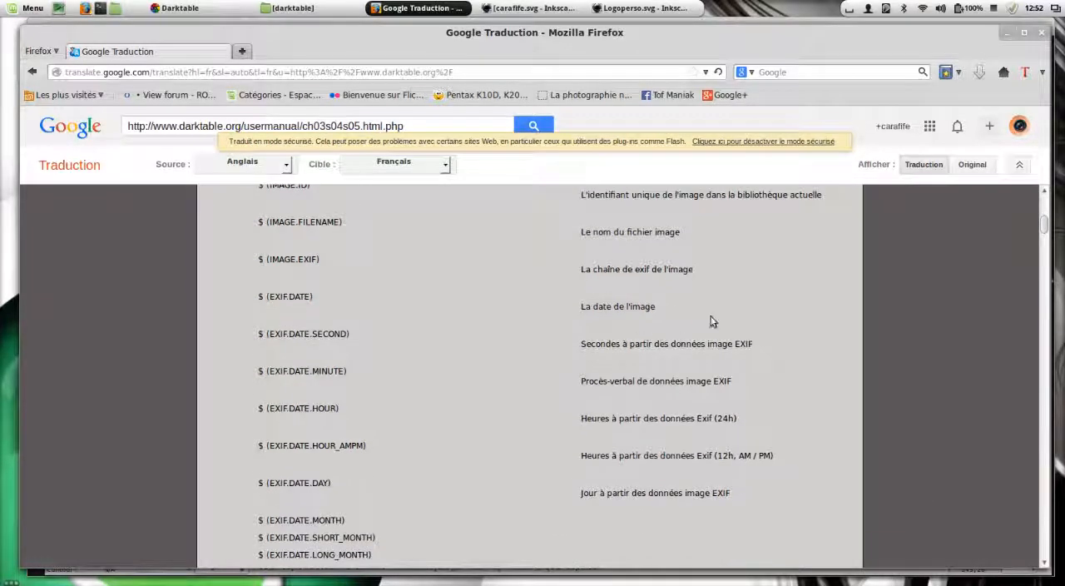
{"action": "scroll", "coordinate": [711, 324], "scroll_direction": "down", "scroll_amount": 3}
{"action": "scroll", "coordinate": [707, 327], "scroll_direction": "down", "scroll_amount": 7}
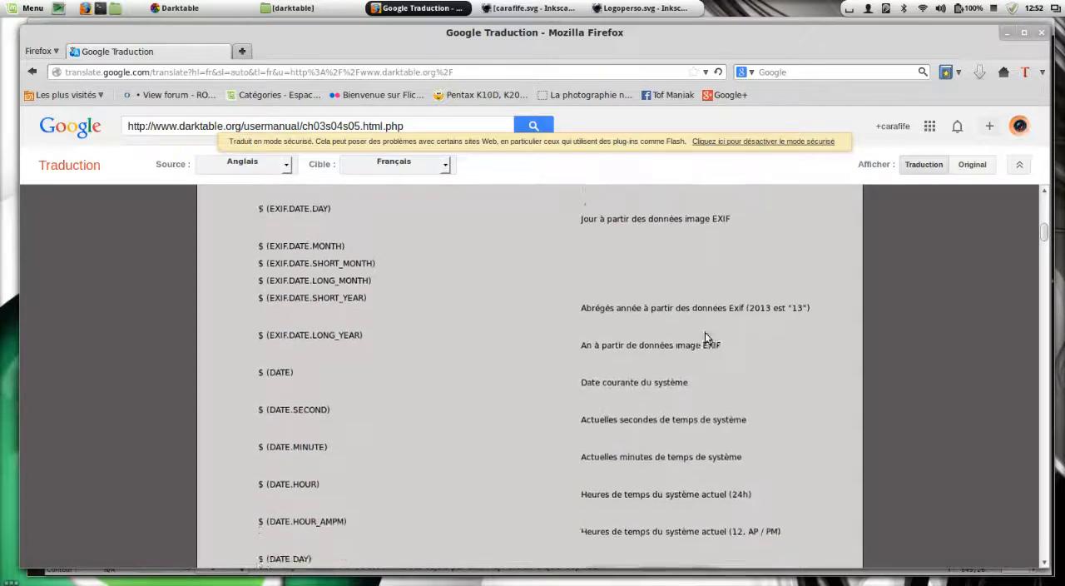
{"action": "scroll", "coordinate": [703, 331], "scroll_direction": "down", "scroll_amount": 7}
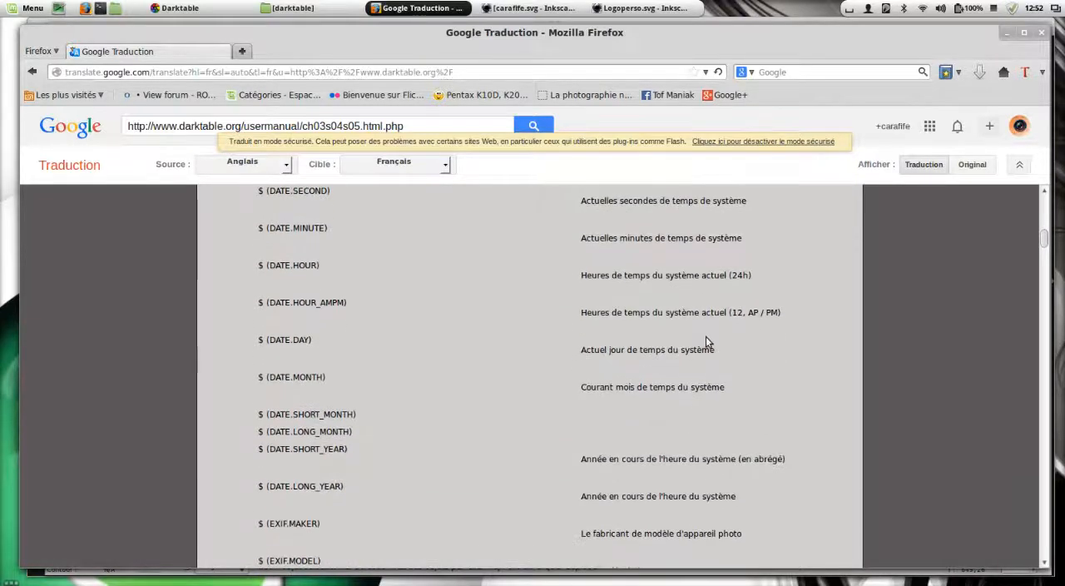
{"action": "scroll", "coordinate": [541, 338], "scroll_direction": "down", "scroll_amount": 3}
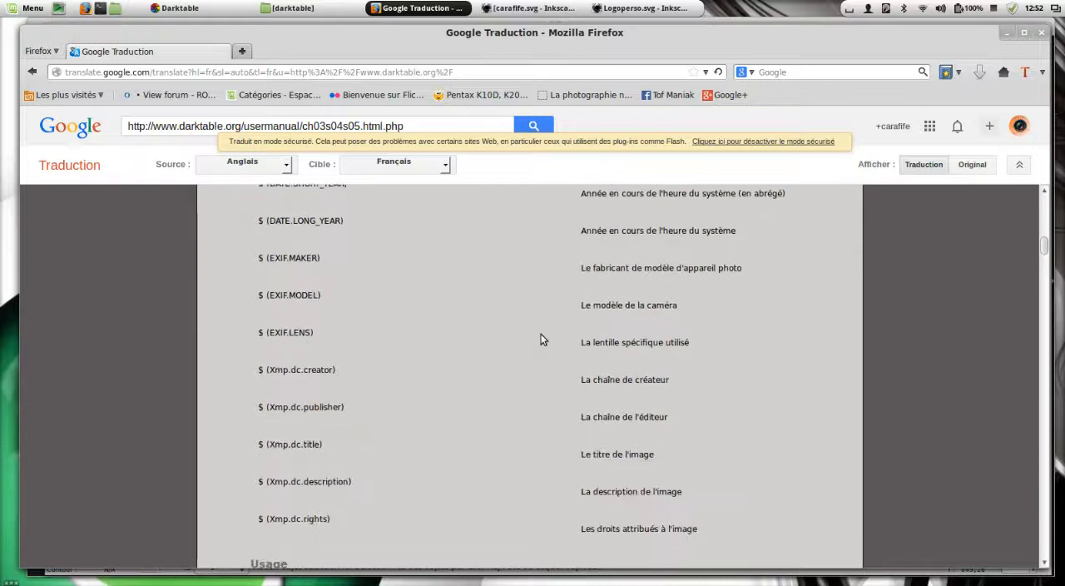
Check the Logoperso.svg design in Inkscape again, and minimise its window and Firefox to return to darktable
{"action": "left_click", "coordinate": [631, 9]}
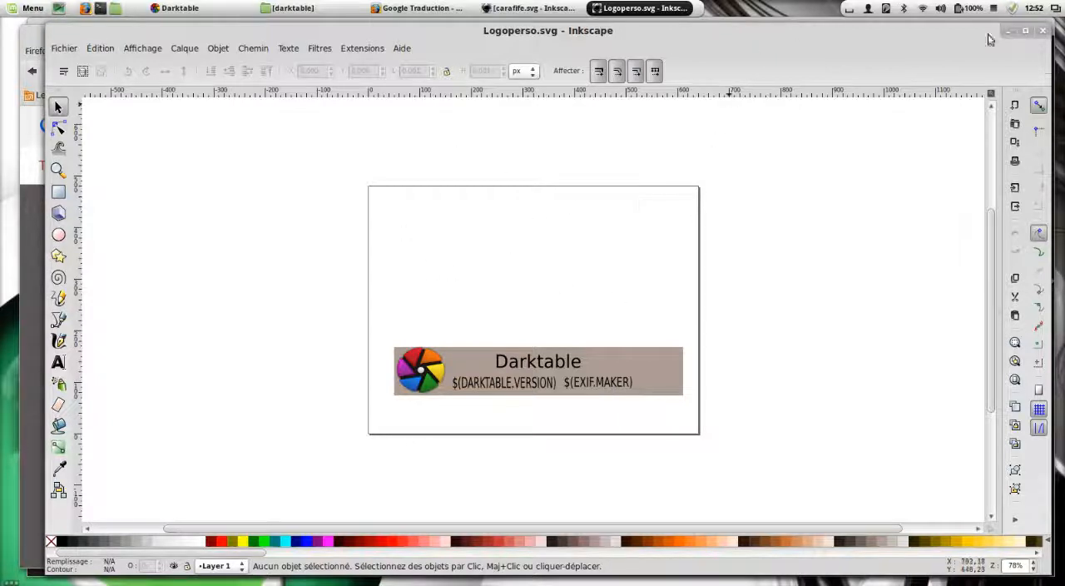
{"action": "left_click", "coordinate": [1008, 32]}
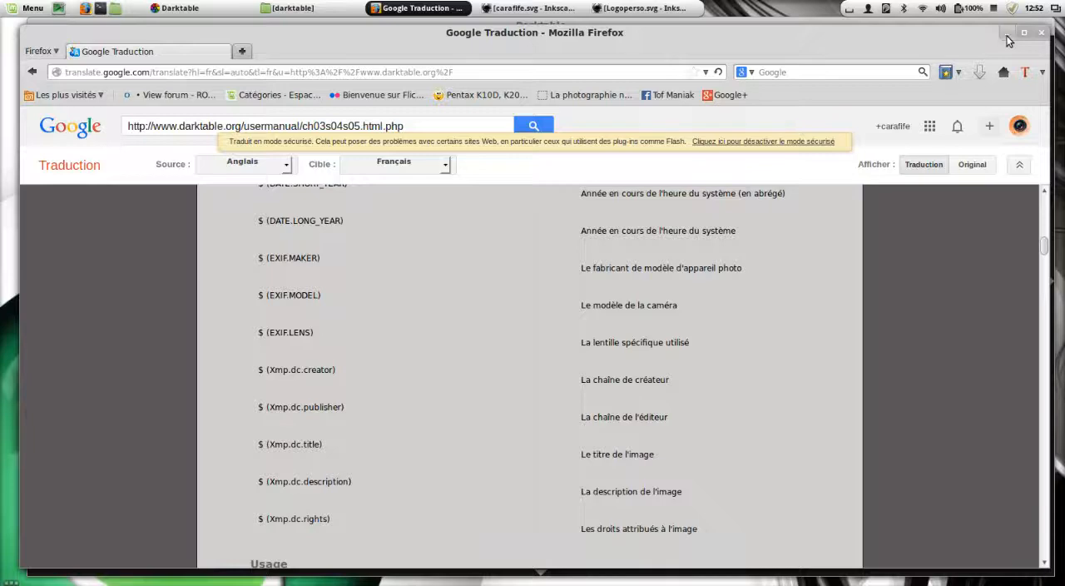
{"action": "left_click", "coordinate": [1006, 35]}
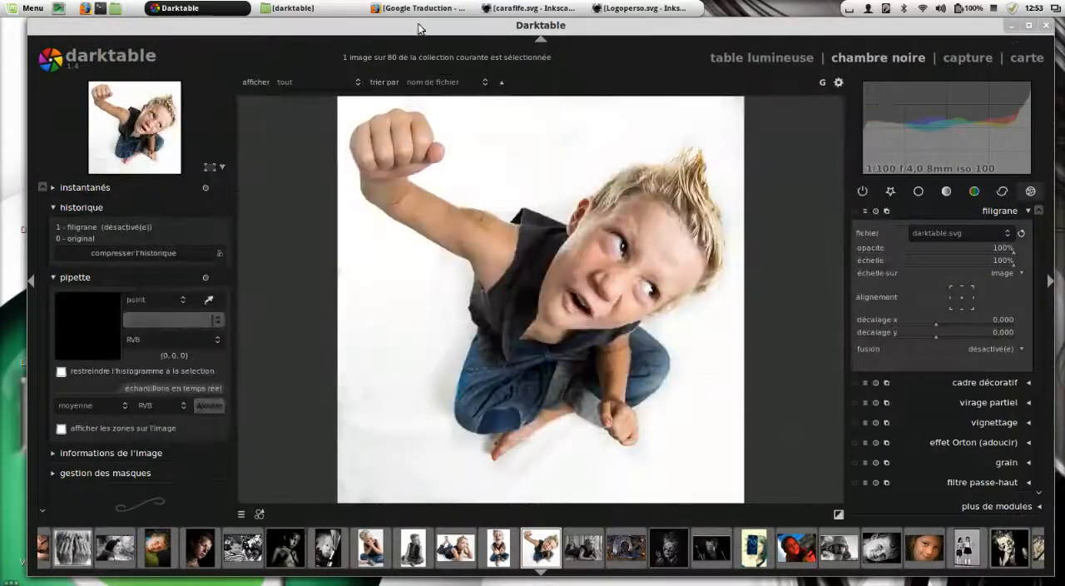
Switch to the file manager, go to the home folder and check the option for showing hidden files
{"action": "left_click", "coordinate": [286, 12]}
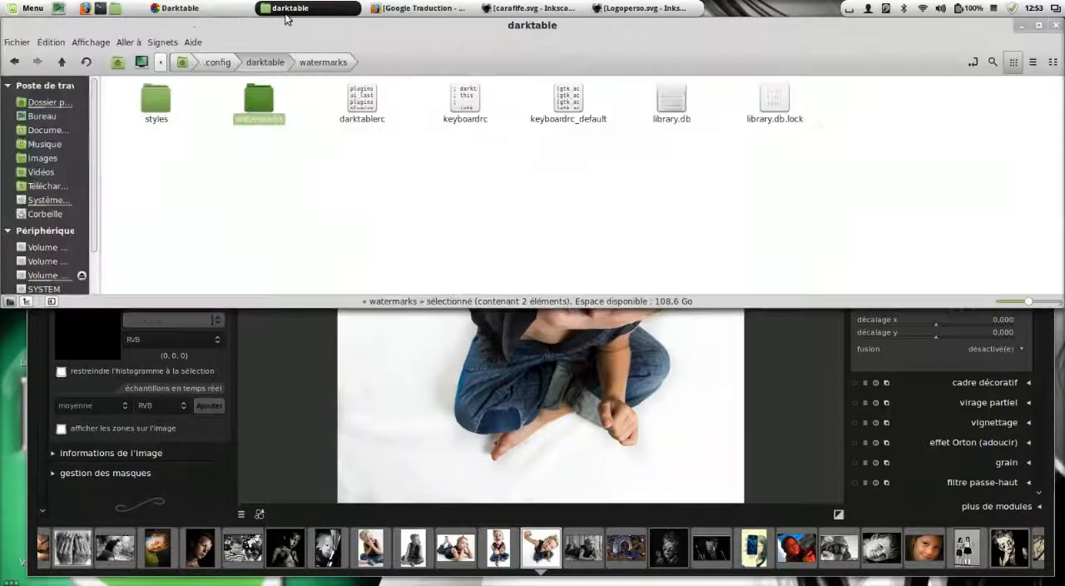
{"action": "left_click", "coordinate": [60, 61]}
{"action": "left_click", "coordinate": [61, 61]}
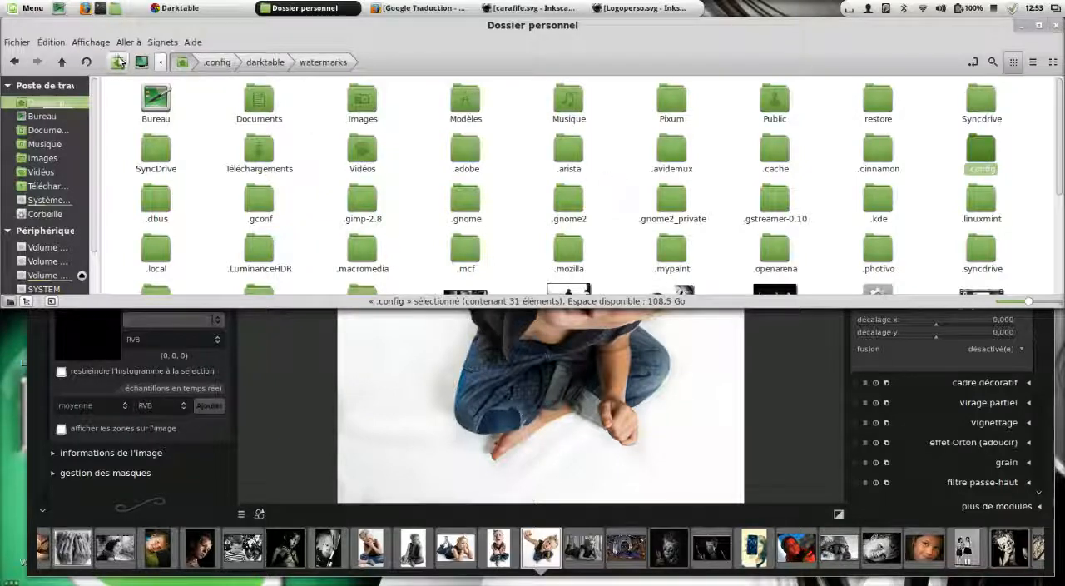
{"action": "left_click", "coordinate": [98, 43]}
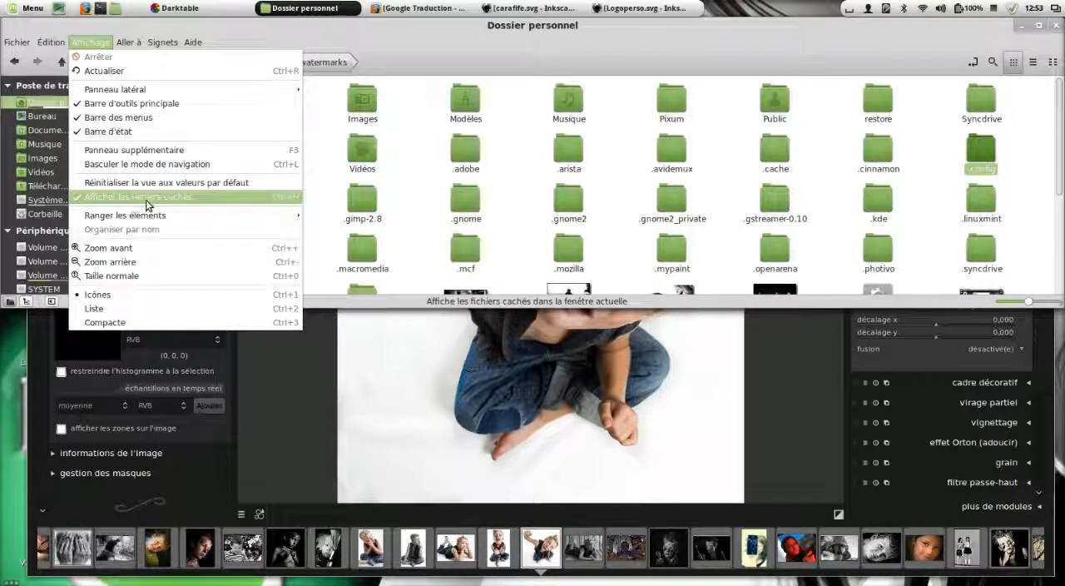
{"action": "left_click", "coordinate": [816, 155]}
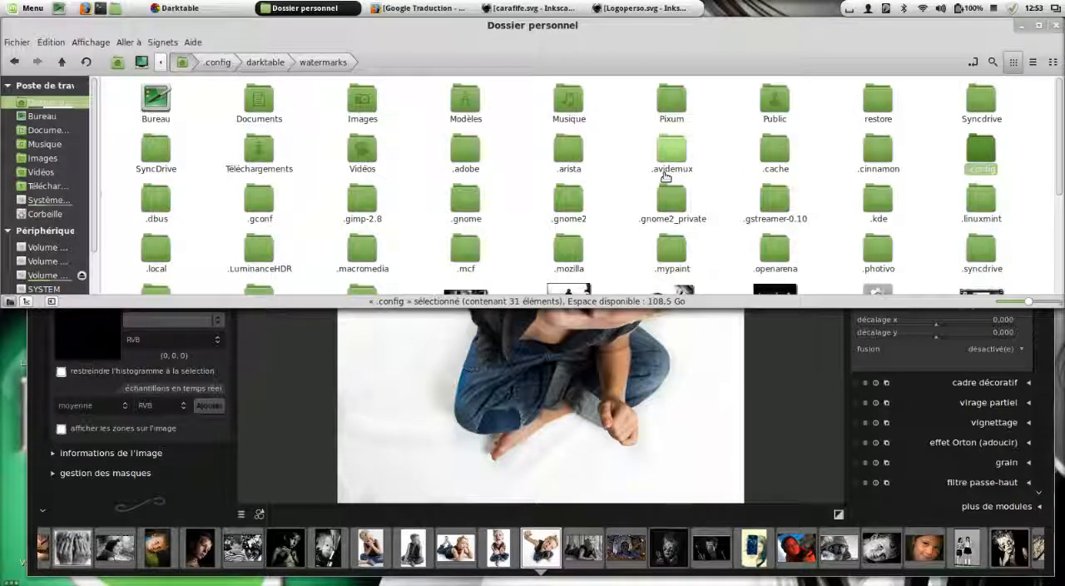
Open the .config/darktable/watermarks folder to view its SVG files, and minimise the file manager
{"action": "double_click", "coordinate": [980, 158]}
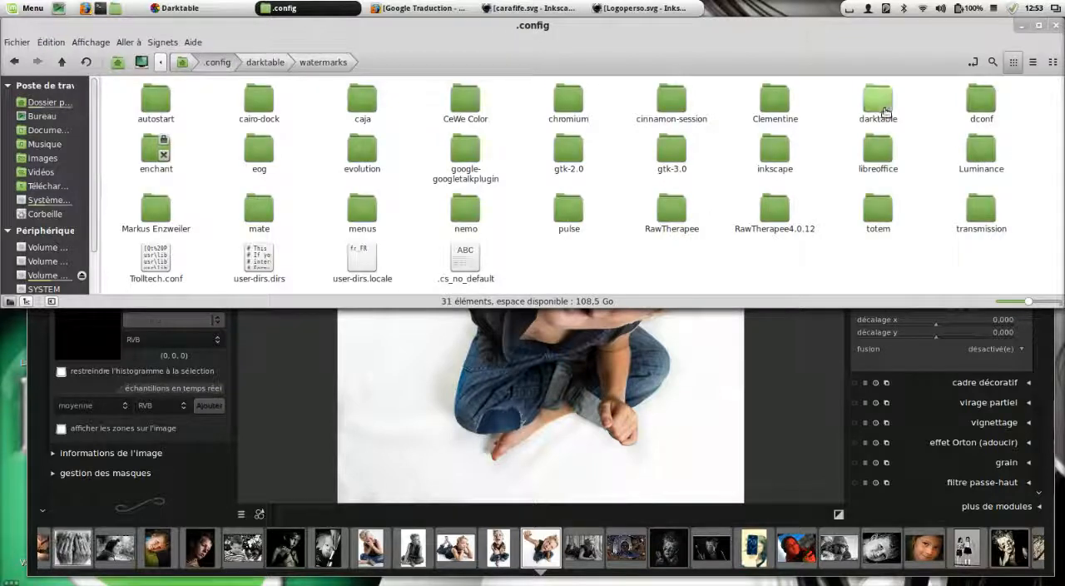
{"action": "double_click", "coordinate": [886, 113]}
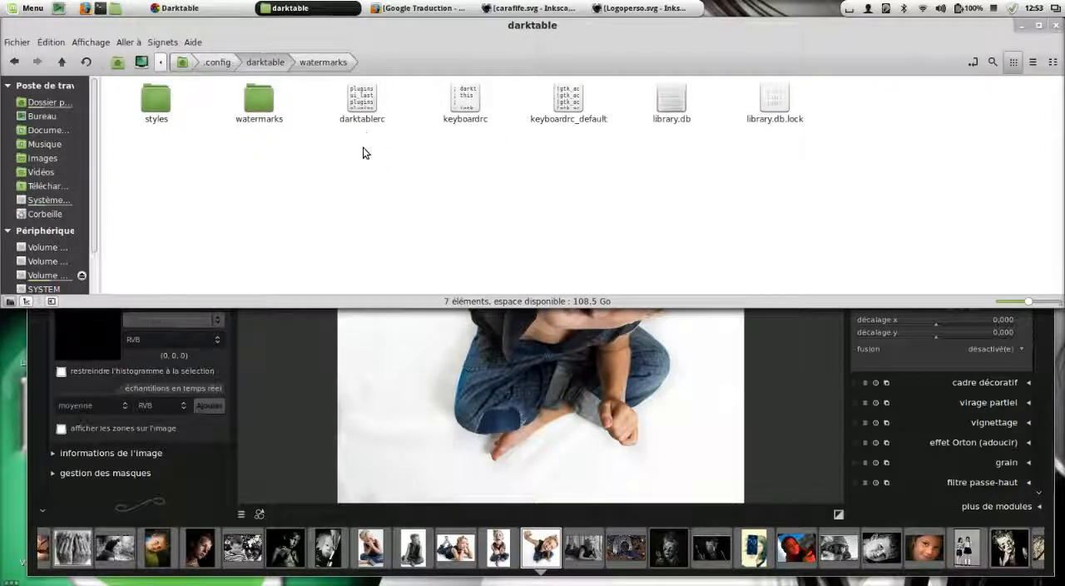
{"action": "double_click", "coordinate": [270, 123]}
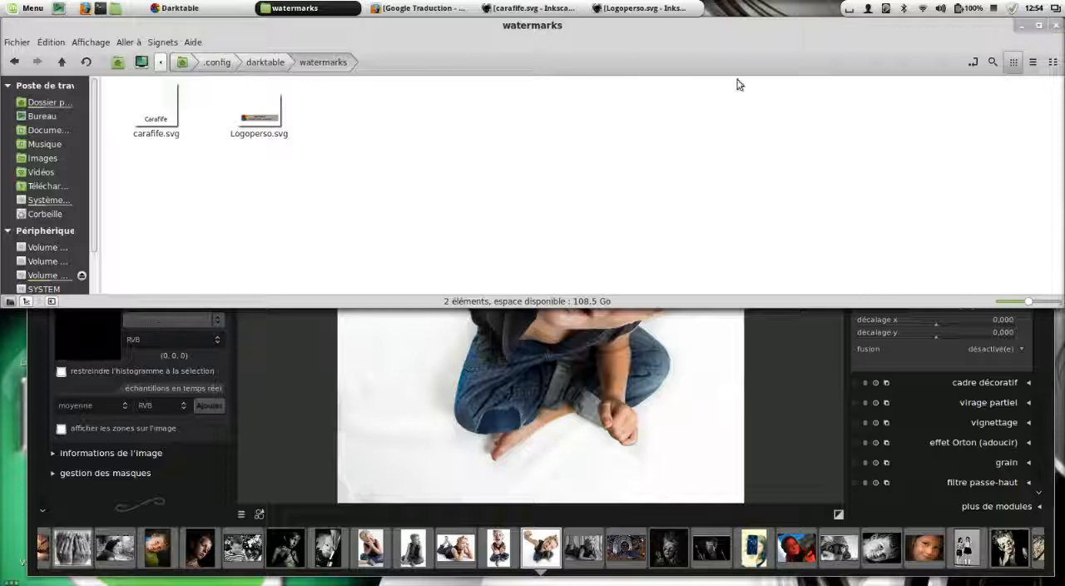
{"action": "left_click", "coordinate": [1022, 27]}
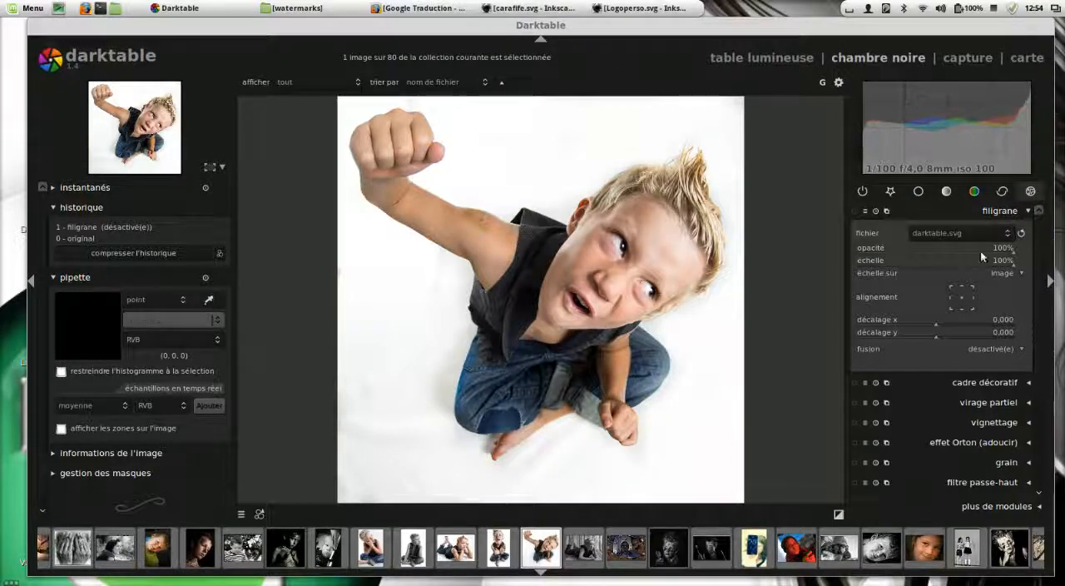
Refresh the filigrane module's file list and apply carafife.svg as the watermark
{"action": "left_click", "coordinate": [1020, 234]}
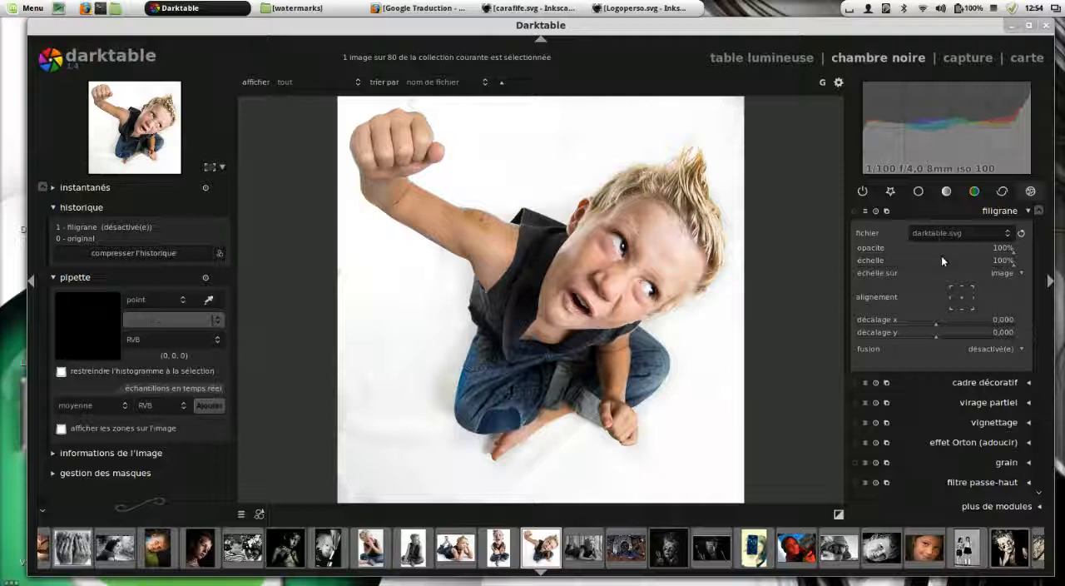
{"action": "left_click", "coordinate": [976, 235]}
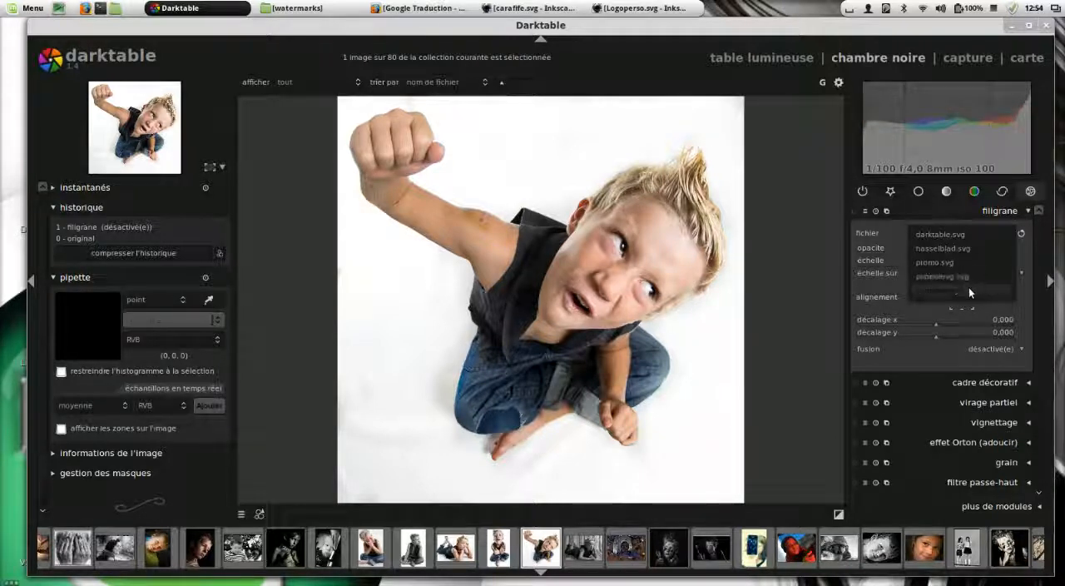
{"action": "left_click", "coordinate": [962, 290]}
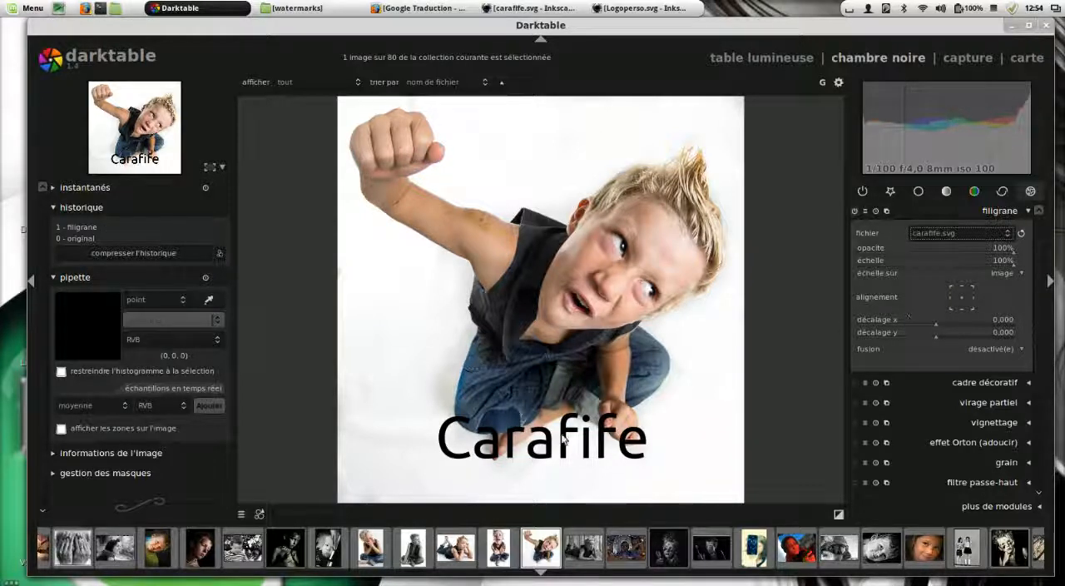
Change the watermark file to Logoperso.svg and set its scale to 60%
{"action": "left_click", "coordinate": [1000, 235]}
{"action": "left_click", "coordinate": [986, 219]}
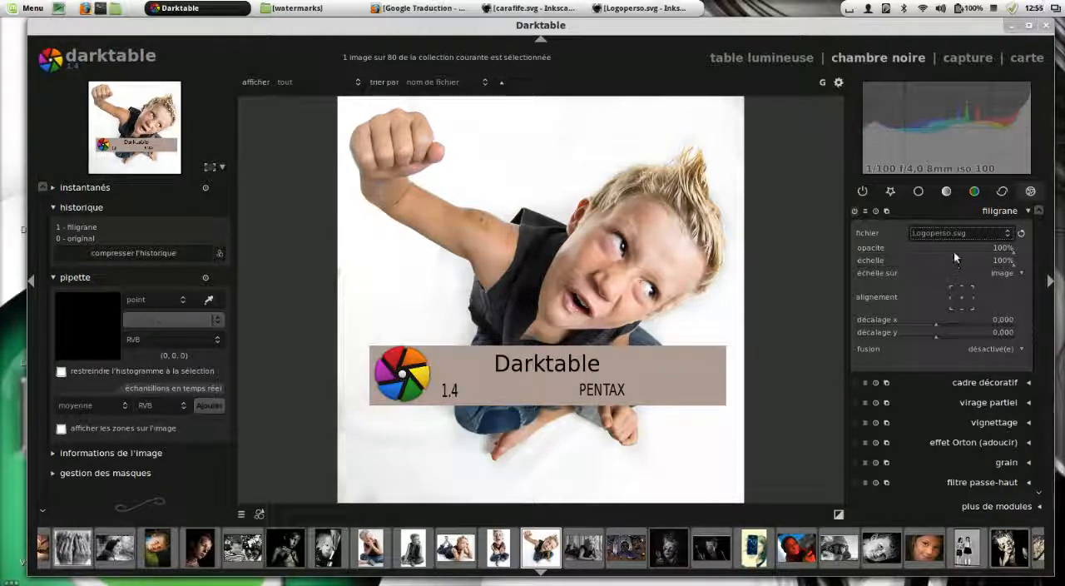
{"action": "left_click_drag", "start_coordinate": [1004, 254], "coordinate": [951, 264]}
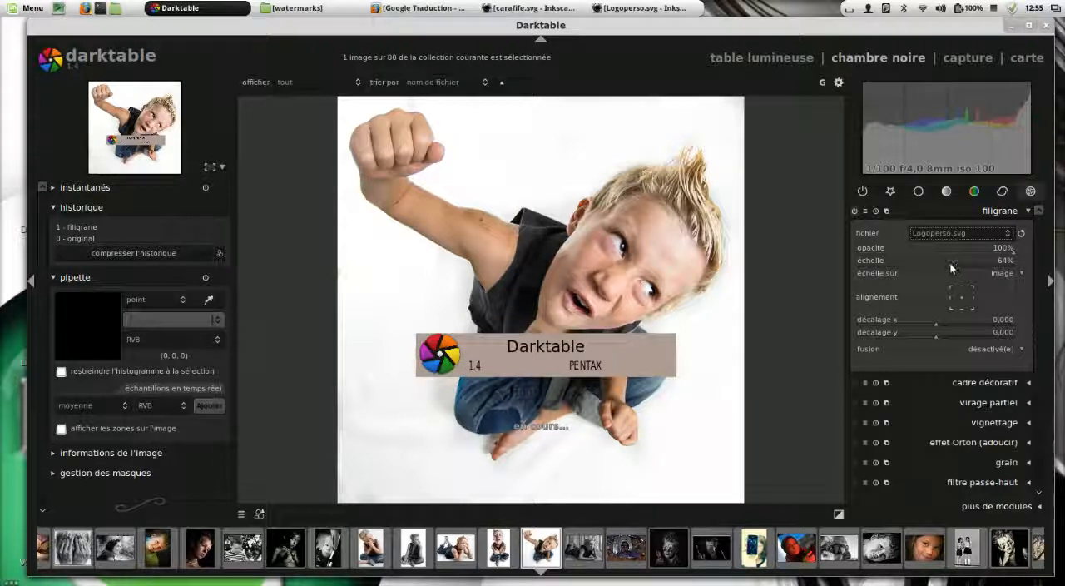
Try different alignments for the watermark on the photo and align it at the bottom centre
{"action": "left_click", "coordinate": [961, 308]}
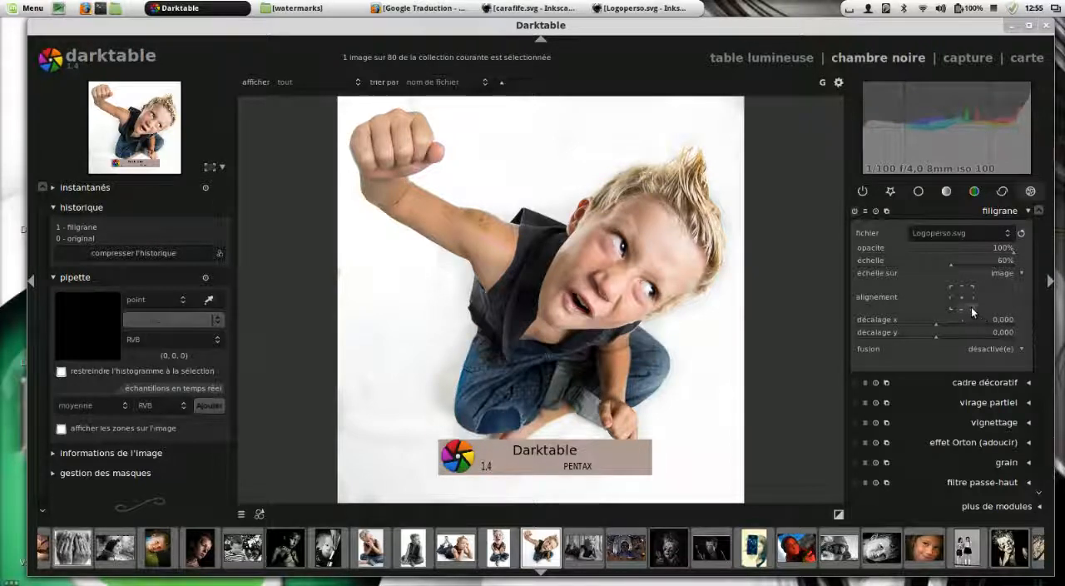
{"action": "left_click", "coordinate": [971, 308]}
{"action": "left_click", "coordinate": [950, 307]}
{"action": "left_click", "coordinate": [950, 297]}
{"action": "left_click", "coordinate": [951, 287]}
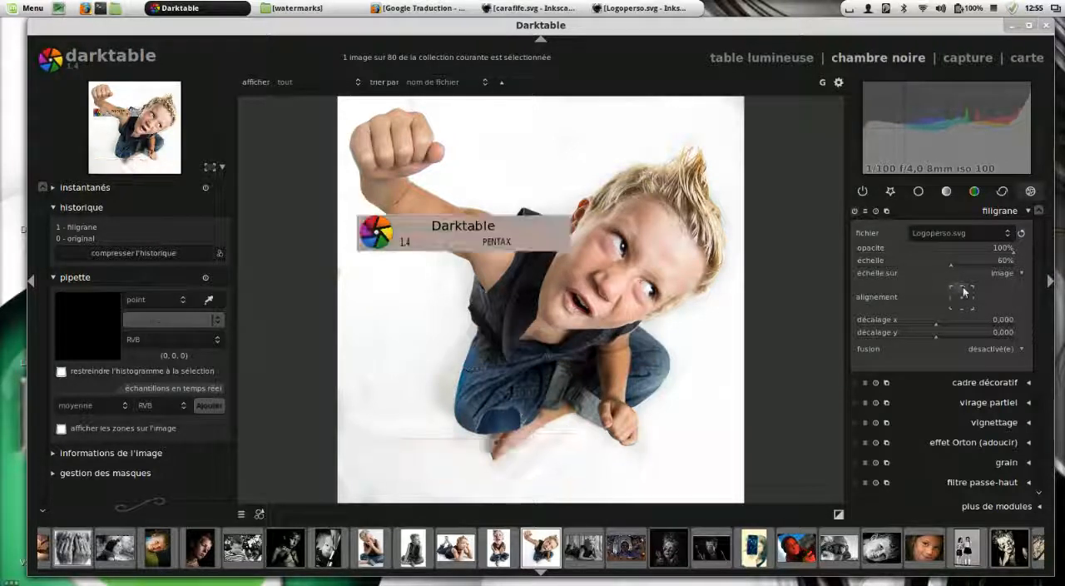
{"action": "left_click", "coordinate": [962, 287]}
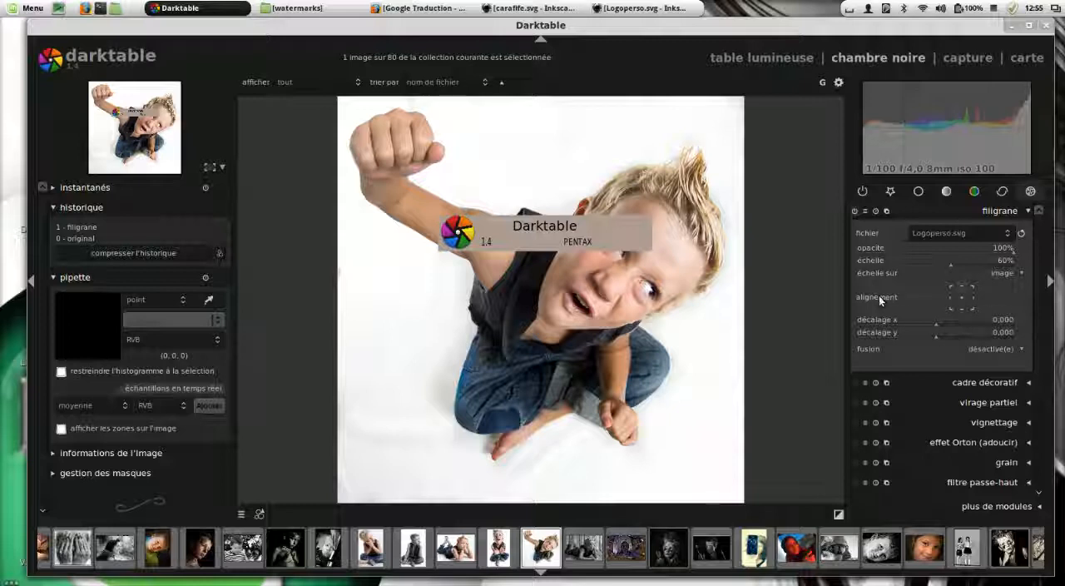
{"action": "left_click", "coordinate": [961, 306]}
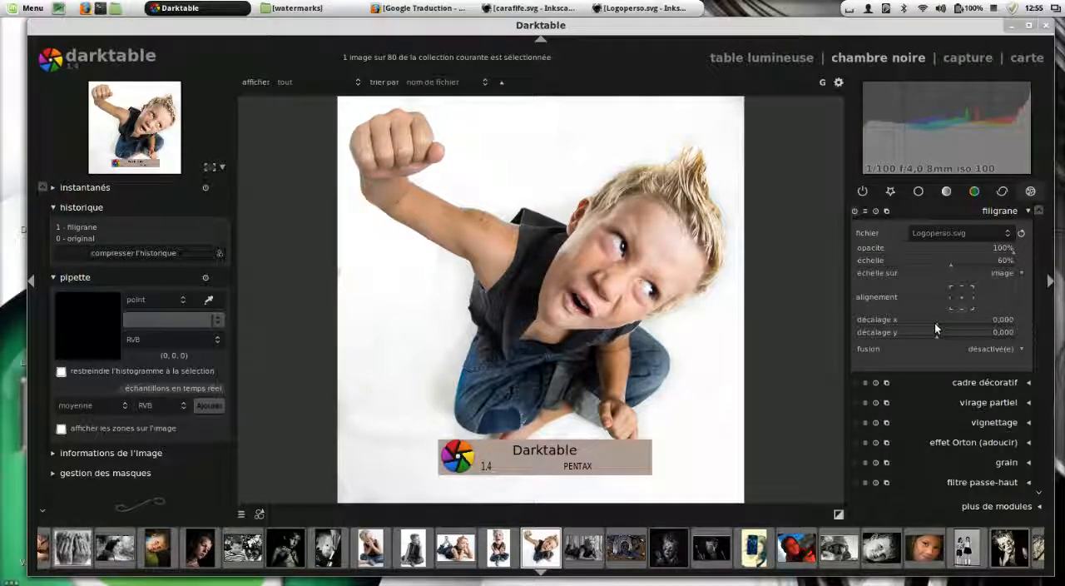
Set the watermark's x and y offsets to 0,013 each
{"action": "mouse_move", "coordinate": [935, 322]}
{"action": "left_mouse_down"}
{"action": "mouse_move", "coordinate": [923, 323]}
{"action": "mouse_move", "coordinate": [956, 325]}
{"action": "mouse_move", "coordinate": [935, 333]}
{"action": "mouse_move", "coordinate": [952, 336]}
{"action": "mouse_move", "coordinate": [873, 336]}
{"action": "mouse_move", "coordinate": [940, 337]}
{"action": "left_mouse_up"}
{"action": "left_click", "coordinate": [974, 349]}
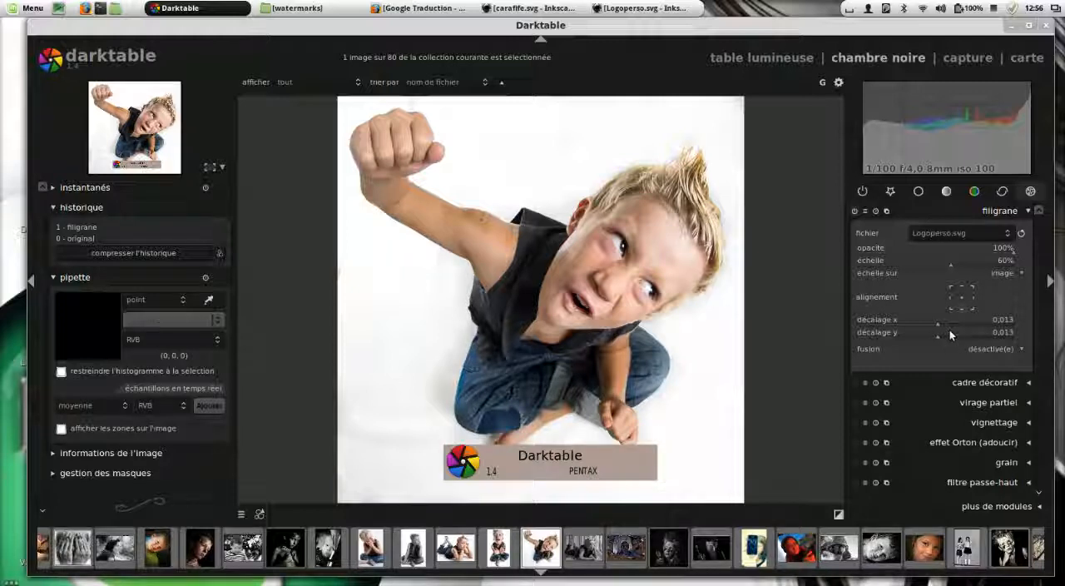
Create a style named "Logo perso" from the edit history, with the filigrane module included
{"action": "left_click", "coordinate": [220, 254]}
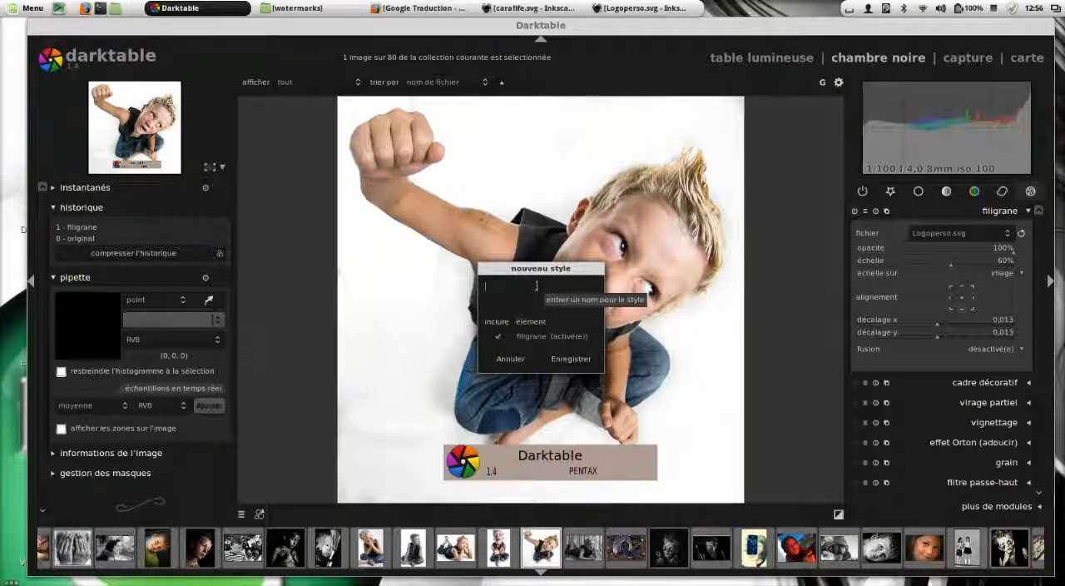
{"action": "type", "text": "Lo"}
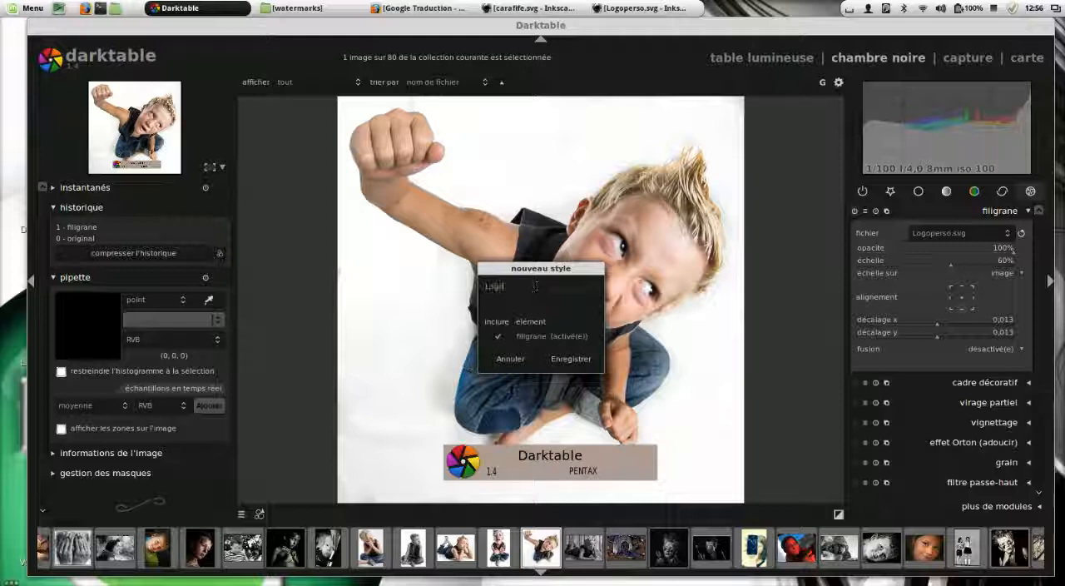
{"action": "type", "text": "go eprso"}
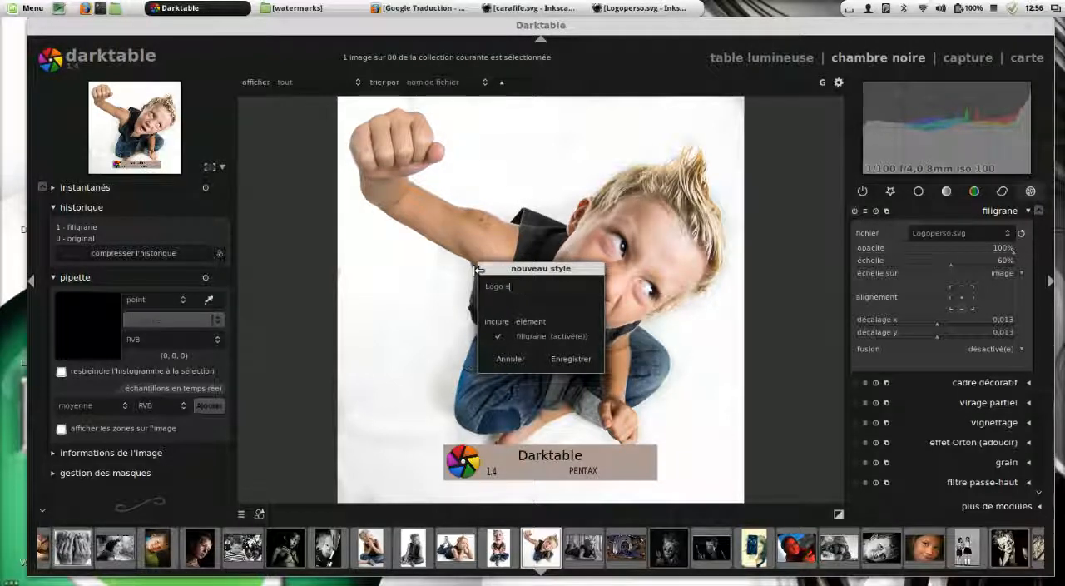
{"action": "key", "text": "BackSpace"}
{"action": "key", "text": "BackSpace"}
{"action": "type", "text": "perso"}
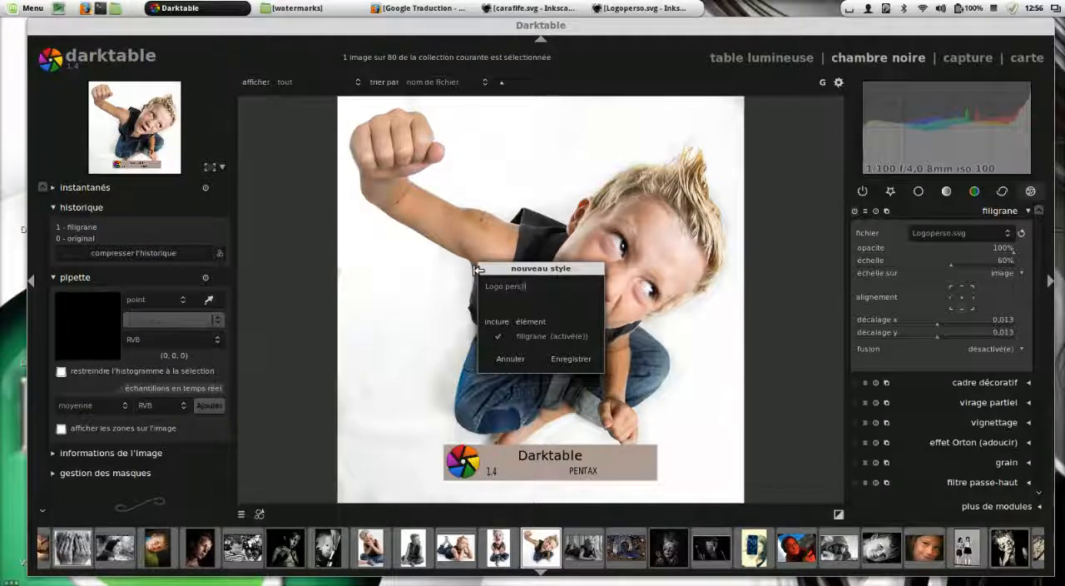
{"action": "left_click", "coordinate": [569, 361]}
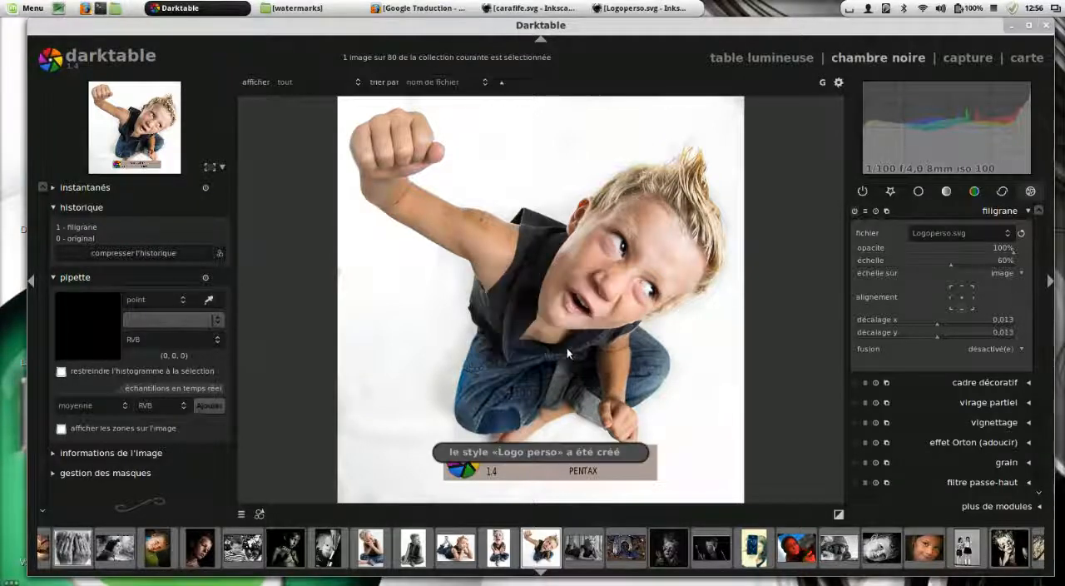
Show the saved styles in the lighttable and open the black-and-white close-up of the shouting man at the end of the fourth row
{"action": "left_click", "coordinate": [794, 60]}
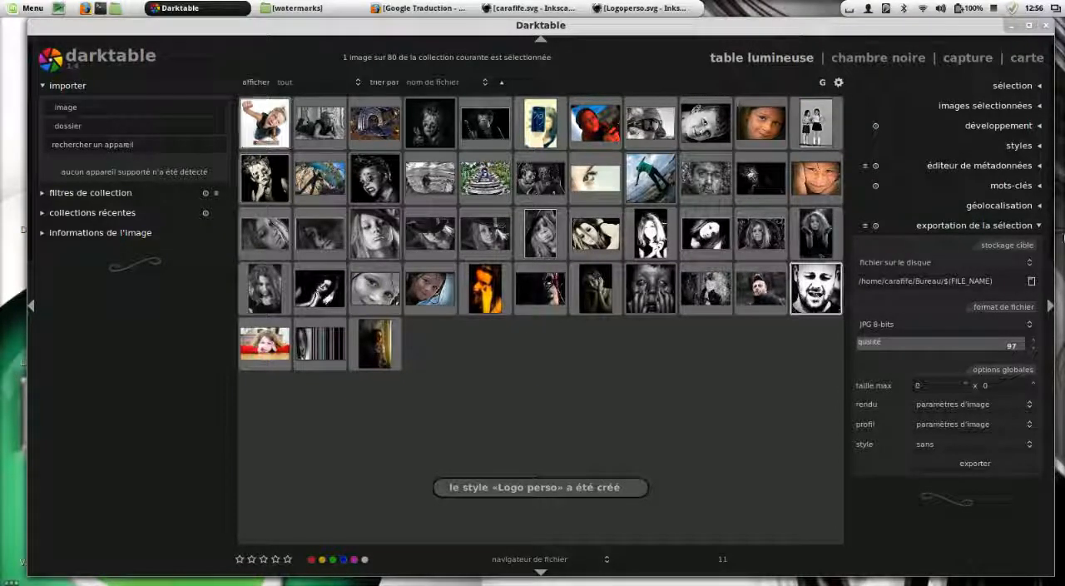
{"action": "left_click", "coordinate": [1039, 146]}
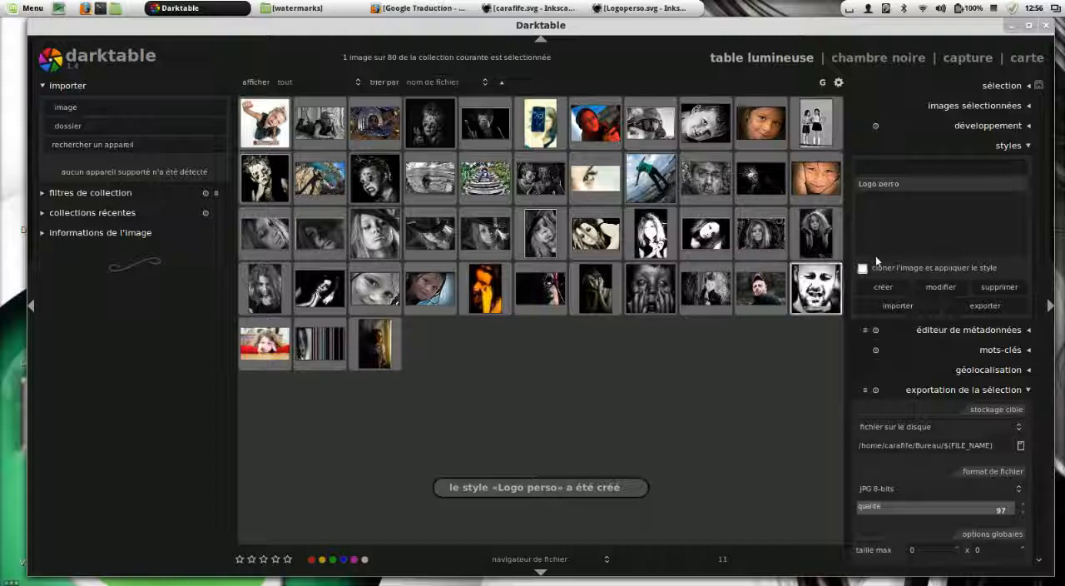
{"action": "double_click", "coordinate": [820, 289]}
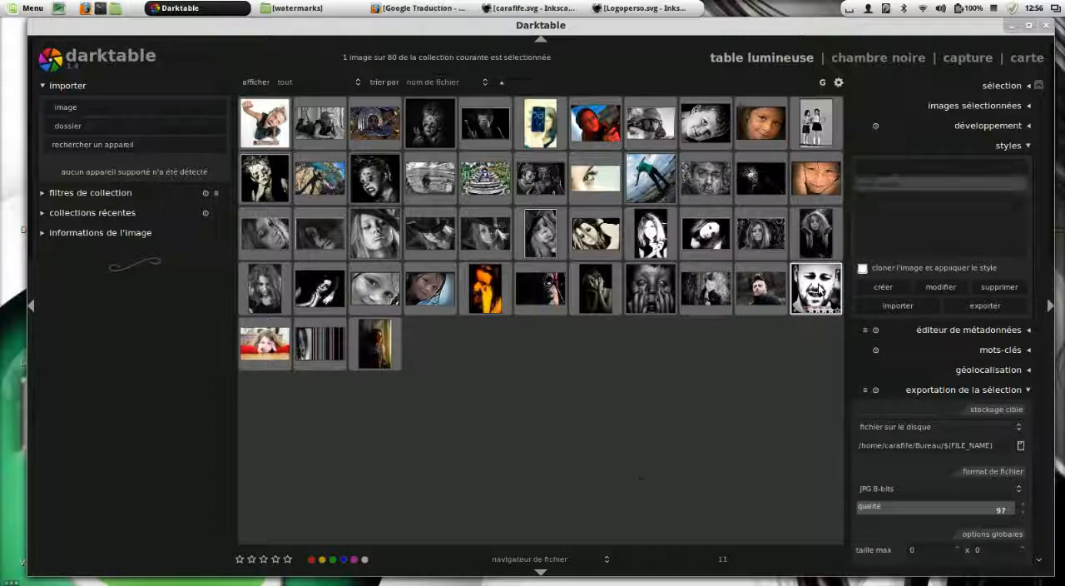